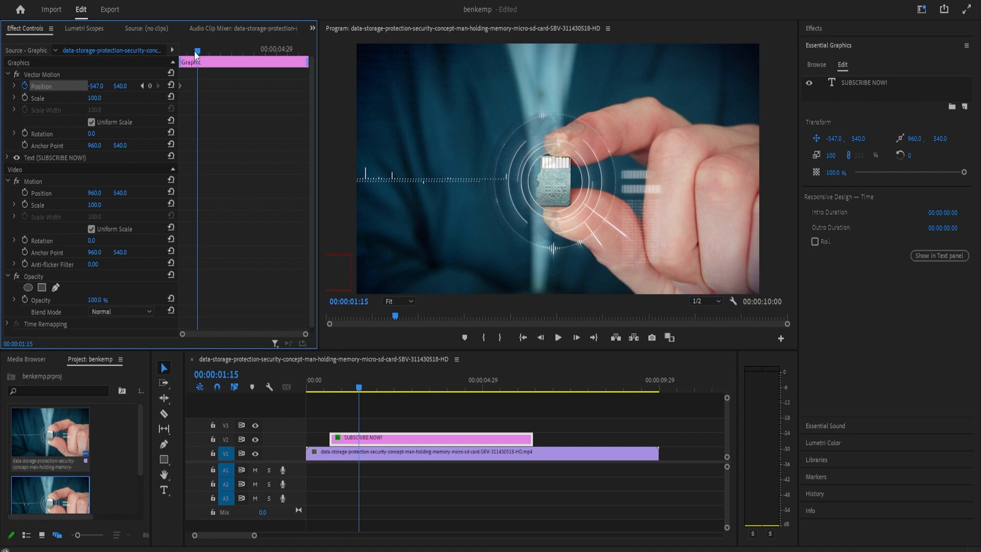
# Keyframe the SUBSCRIBE NOW! text's horizontal position at 880 at 00:00:01:23 and shorten its clip to end around 00:00:06:01.
pyautogui.moveTo(95, 86); pyautogui.dragTo(174, 86)
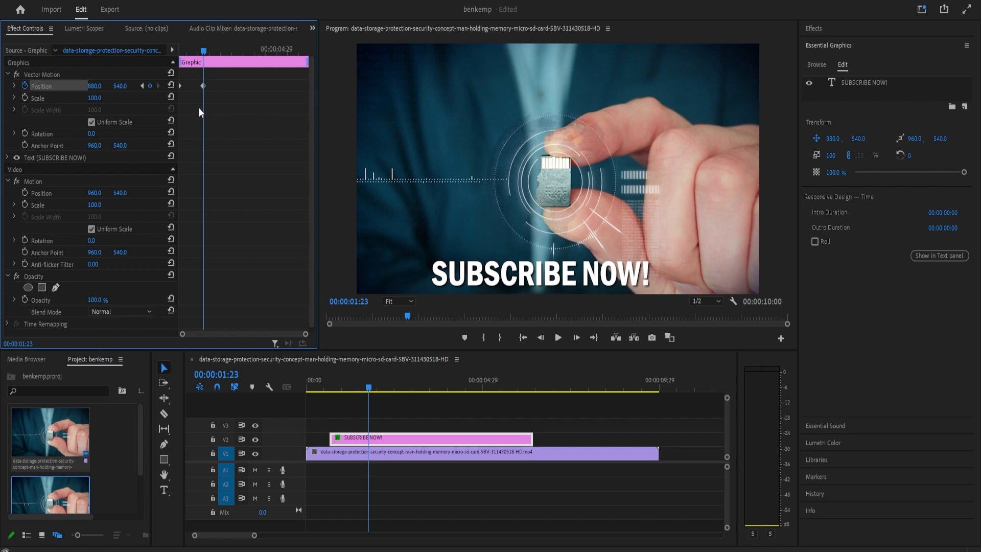
pyautogui.moveTo(208, 57); pyautogui.dragTo(243, 66)
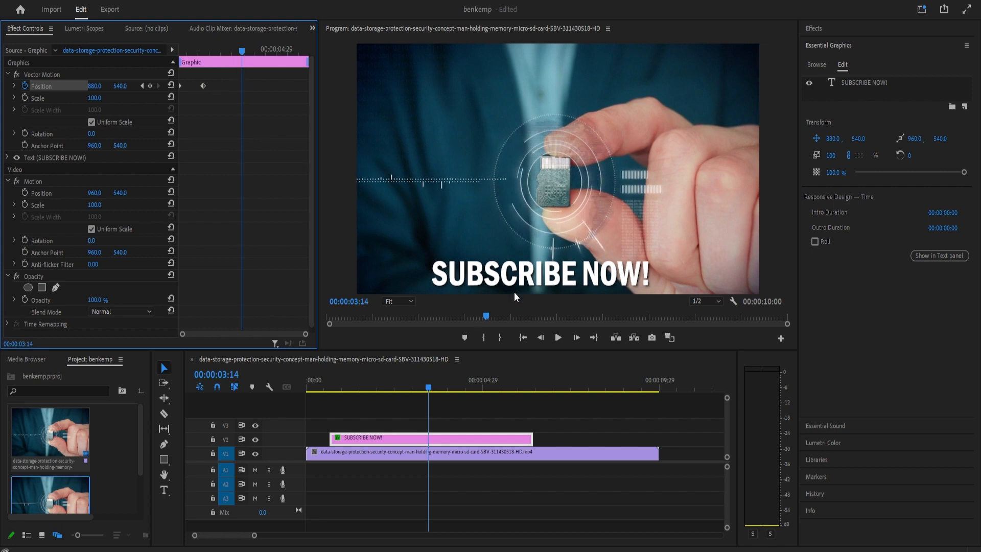
pyautogui.moveTo(532, 438); pyautogui.dragTo(519, 438)
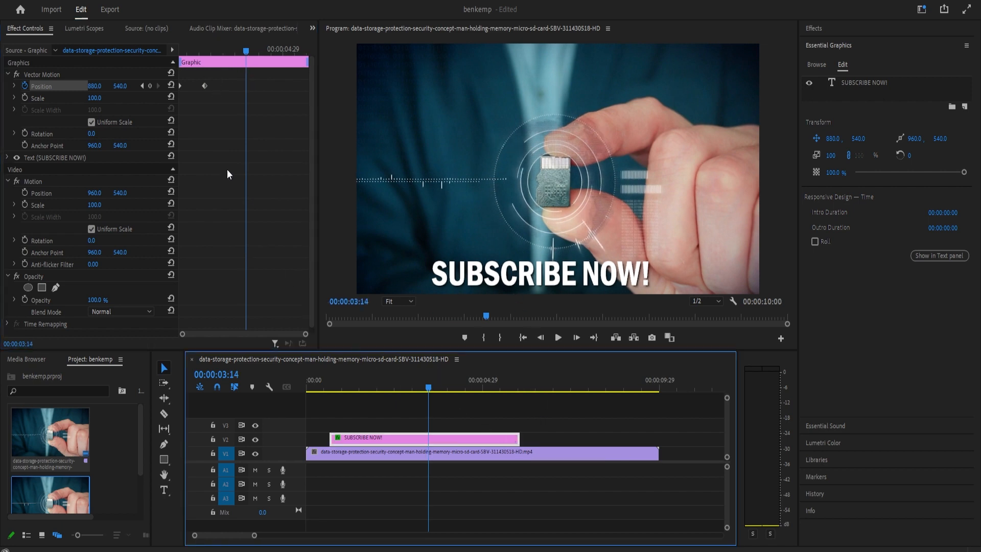
# Add a position keyframe holding the text at 00:00:03:11 and one at the clip's end with horizontal position 2464.
pyautogui.click(242, 51)
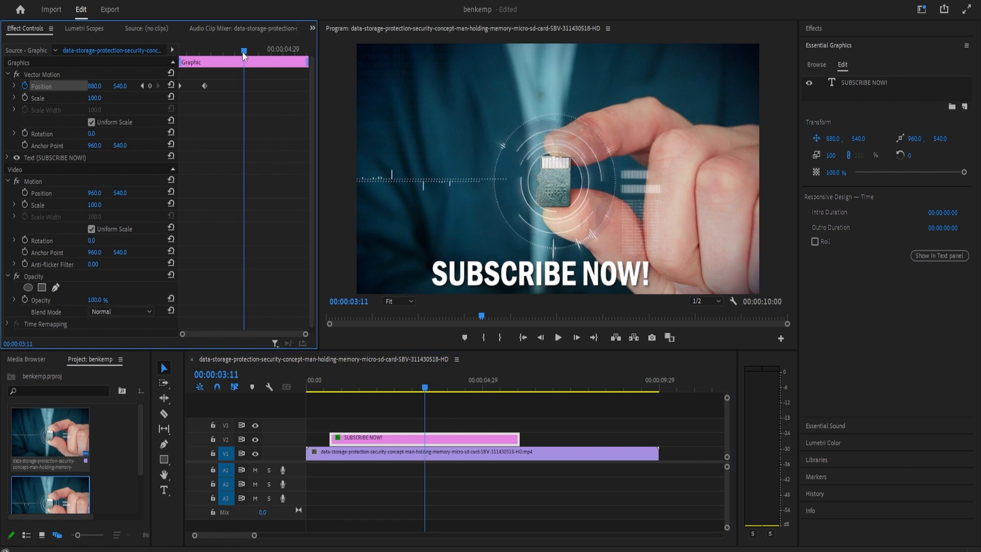
pyautogui.click(149, 86)
pyautogui.moveTo(245, 53); pyautogui.dragTo(309, 69)
pyautogui.press('Right')
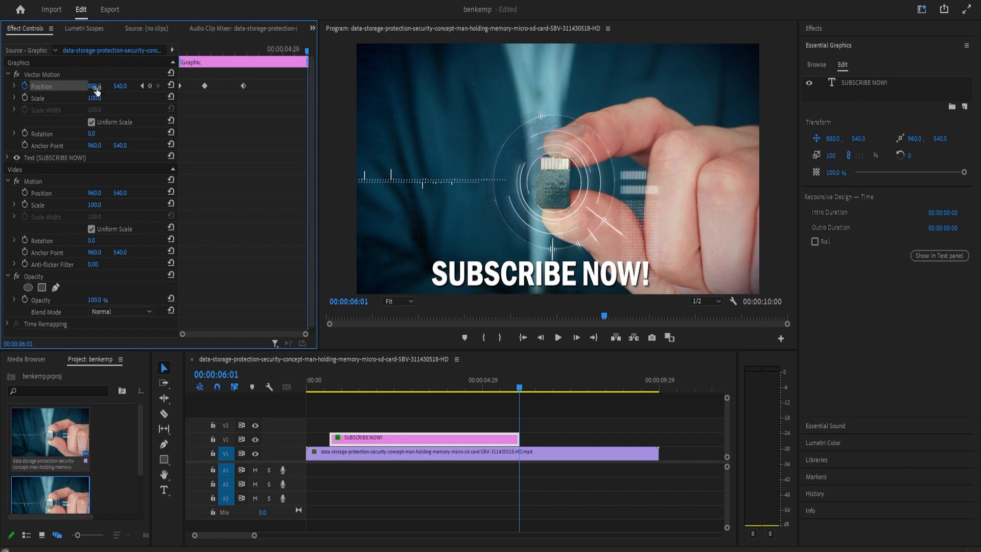
pyautogui.moveTo(95, 86); pyautogui.dragTo(904, 86)
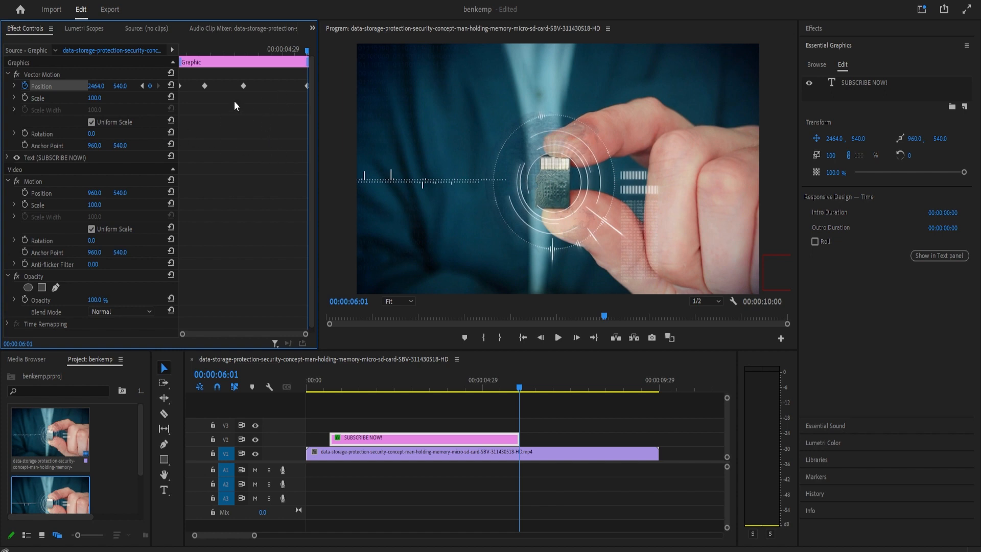
# Shift the two middle position keyframes to 00:00:02:05 and 00:00:03:28 and set their temporal interpolation to Continuous Bezier.
pyautogui.moveTo(243, 86); pyautogui.dragTo(273, 105)
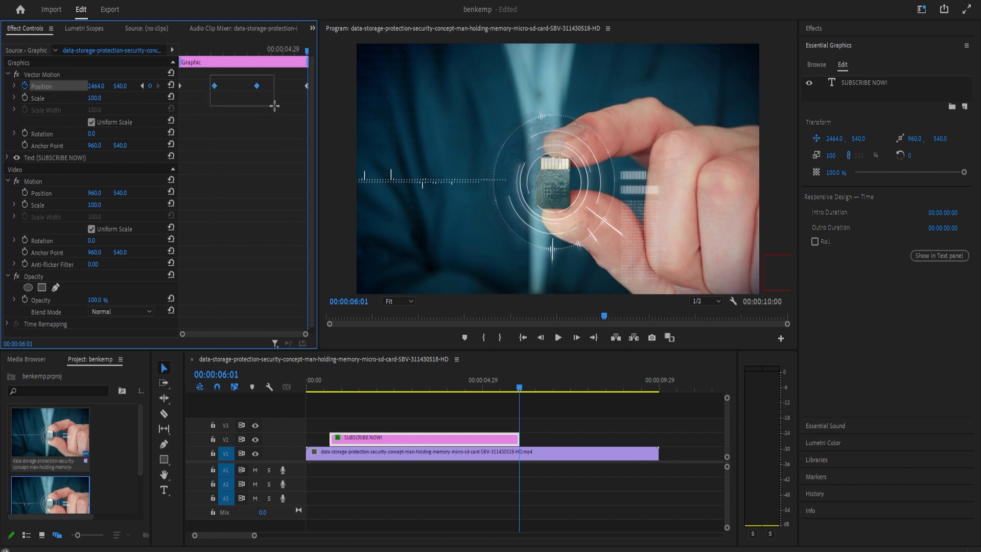
pyautogui.rightClick(213, 88)
pyautogui.moveTo(236, 194)
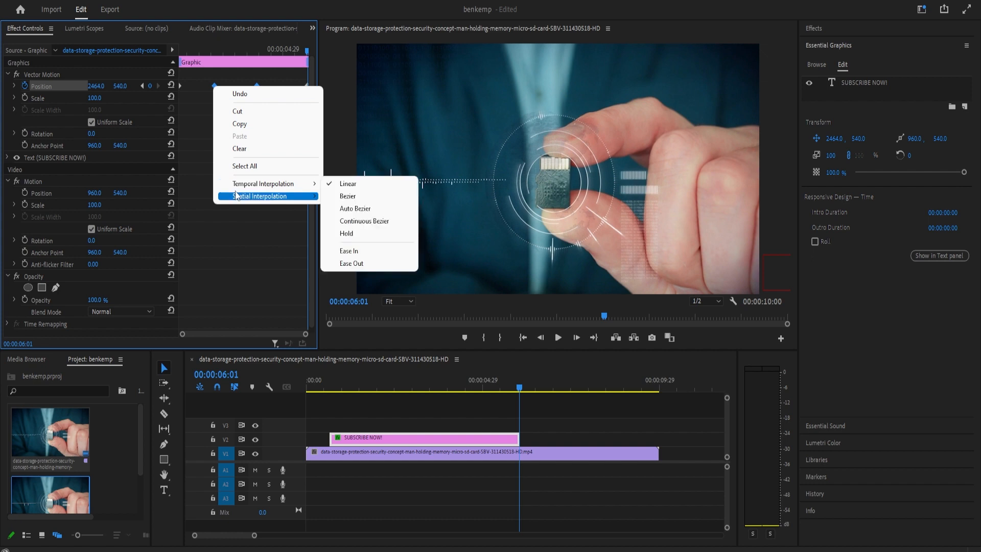
pyautogui.click(355, 218)
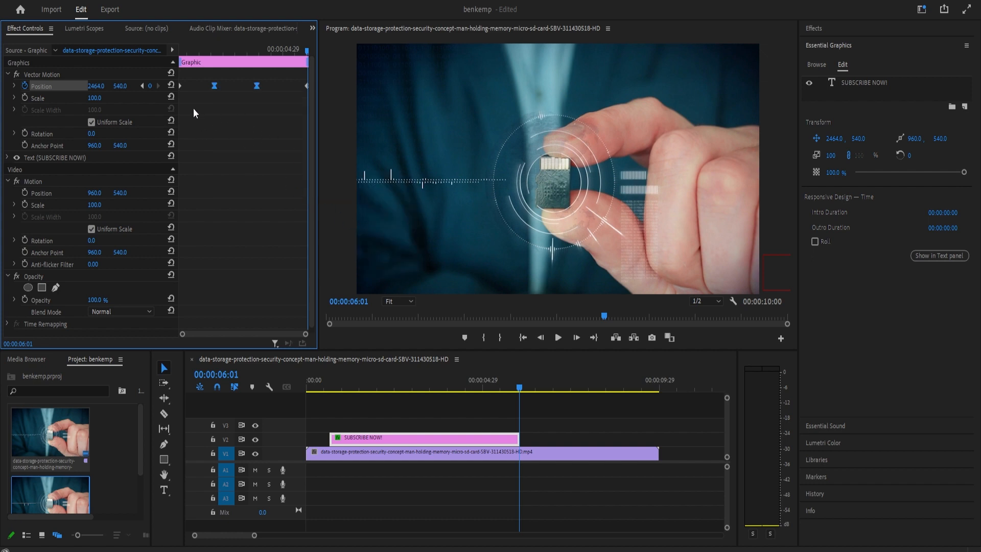
# Flatten the position velocity curve around the two middle keyframes by extending their outer Bezier handles.
pyautogui.click(14, 85)
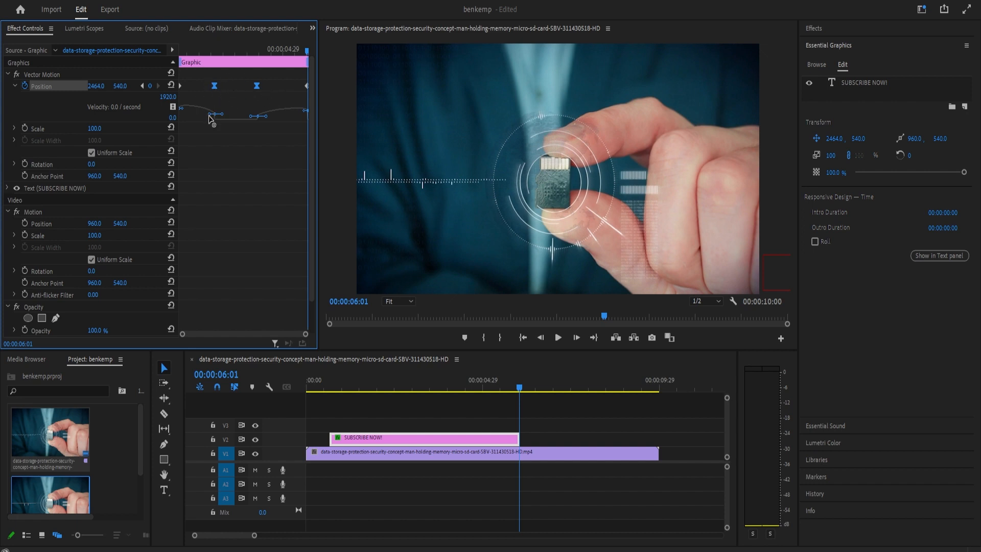
pyautogui.moveTo(210, 116); pyautogui.dragTo(197, 120)
pyautogui.moveTo(265, 121); pyautogui.dragTo(283, 120)
# Play the sequence from the start to check the text's slide-in and slide-out motion.
pyautogui.moveTo(521, 388); pyautogui.dragTo(311, 402)
pyautogui.click(558, 337)
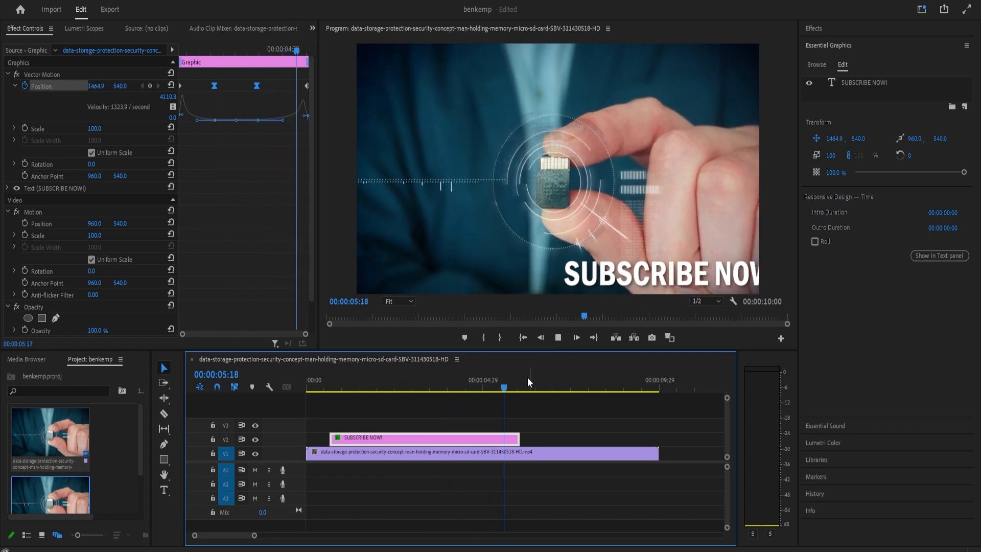
pyautogui.click(325, 389)
pyautogui.click(335, 388)
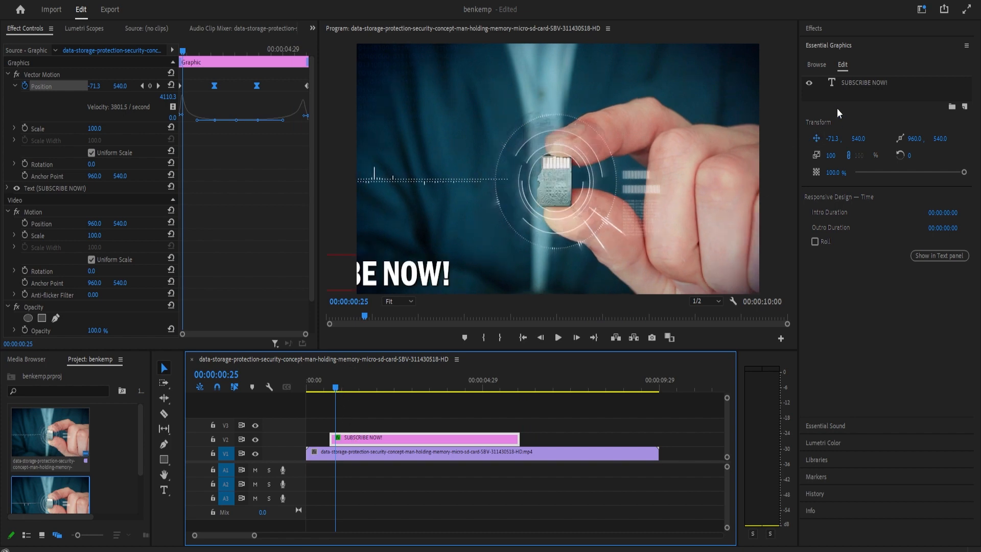
# Find the Directional Blur effect and apply it to the SUBSCRIBE NOW! clip on V2.
pyautogui.click(816, 28)
pyautogui.click(836, 44)
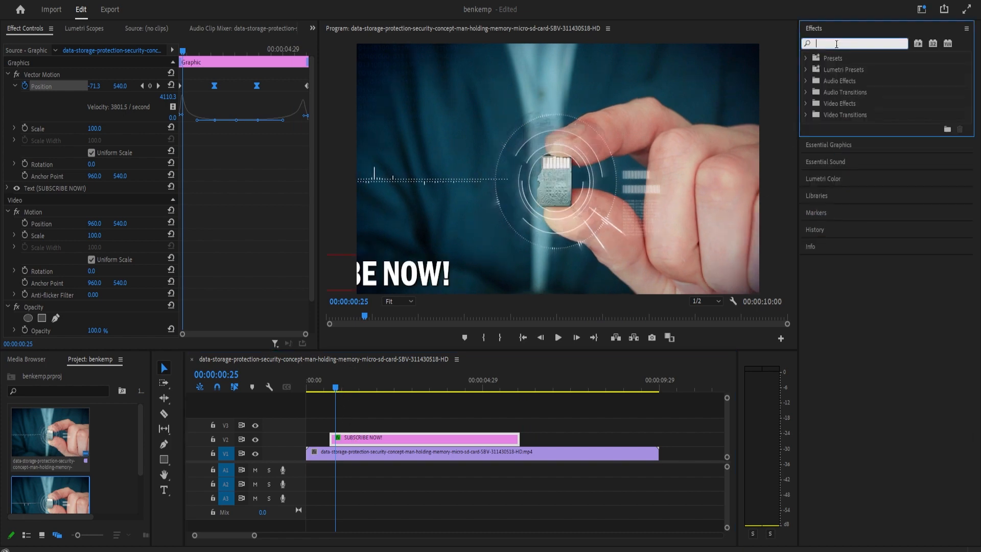
pyautogui.write('DIRE')
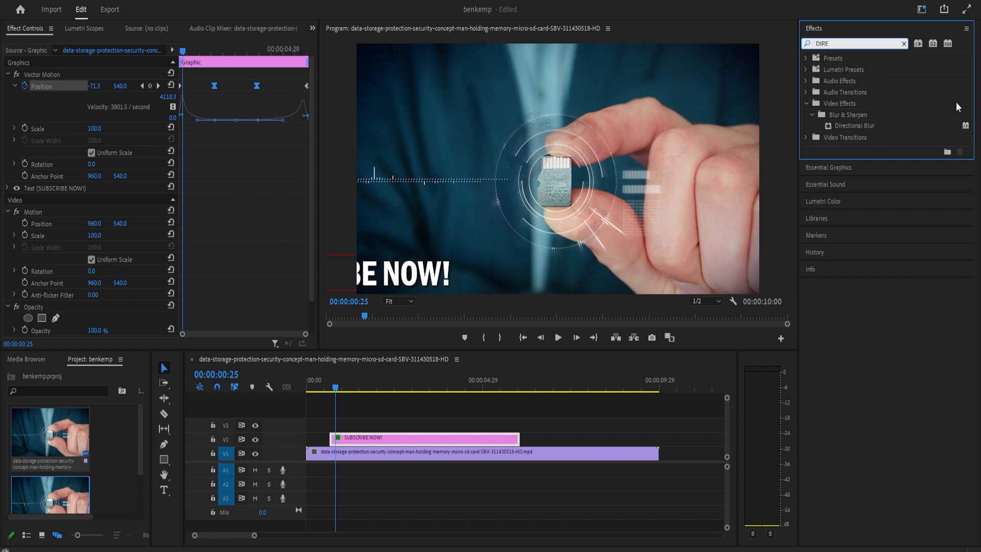
pyautogui.moveTo(868, 125); pyautogui.dragTo(381, 439)
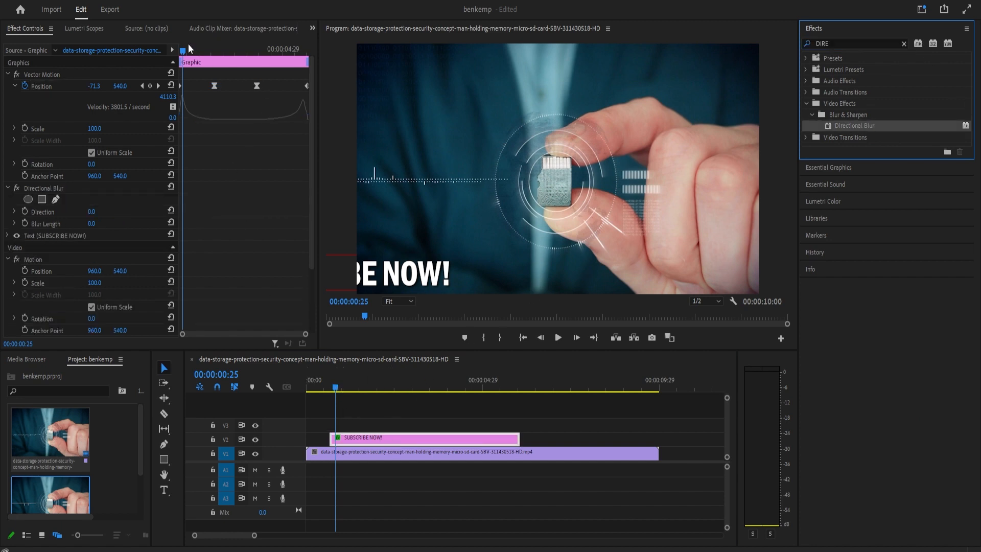
# Set the Directional Blur direction to 90° with the playhead at the start of the text clip.
pyautogui.moveTo(183, 55); pyautogui.dragTo(173, 60)
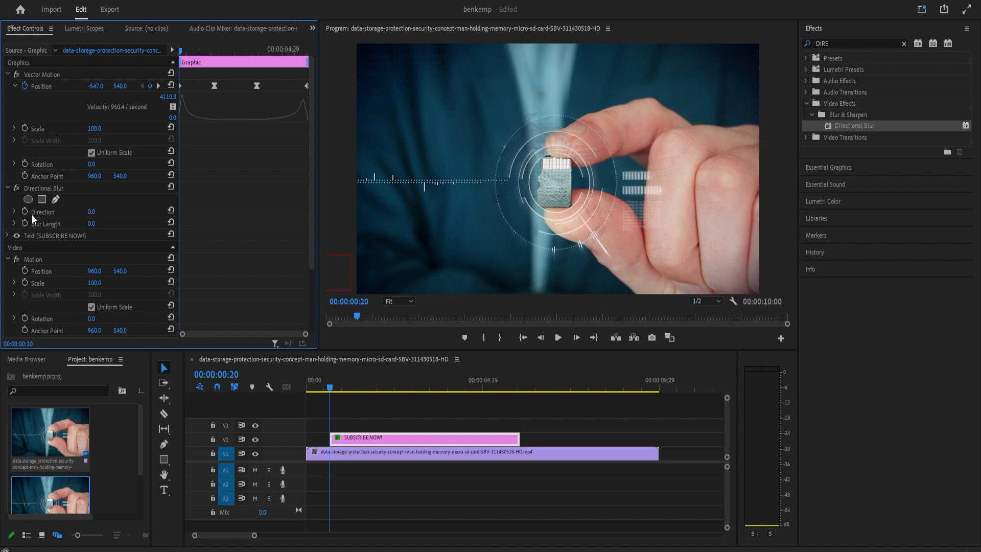
pyautogui.click(90, 211)
pyautogui.write('900')
pyautogui.press('Return')
# Step through the text's position keyframes to check their timing and return to the first one.
pyautogui.moveTo(331, 390); pyautogui.dragTo(335, 391)
pyautogui.click(179, 54)
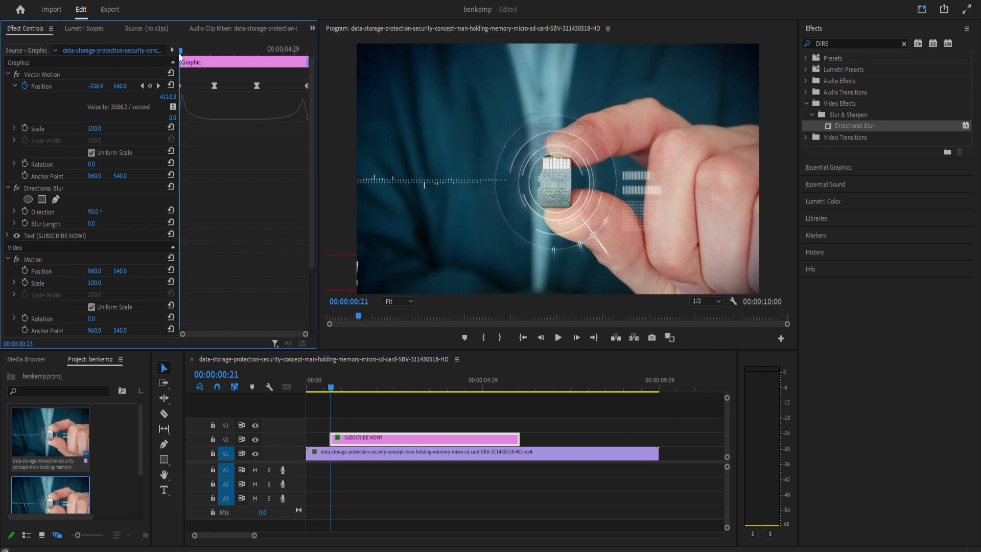
pyautogui.press('Left')
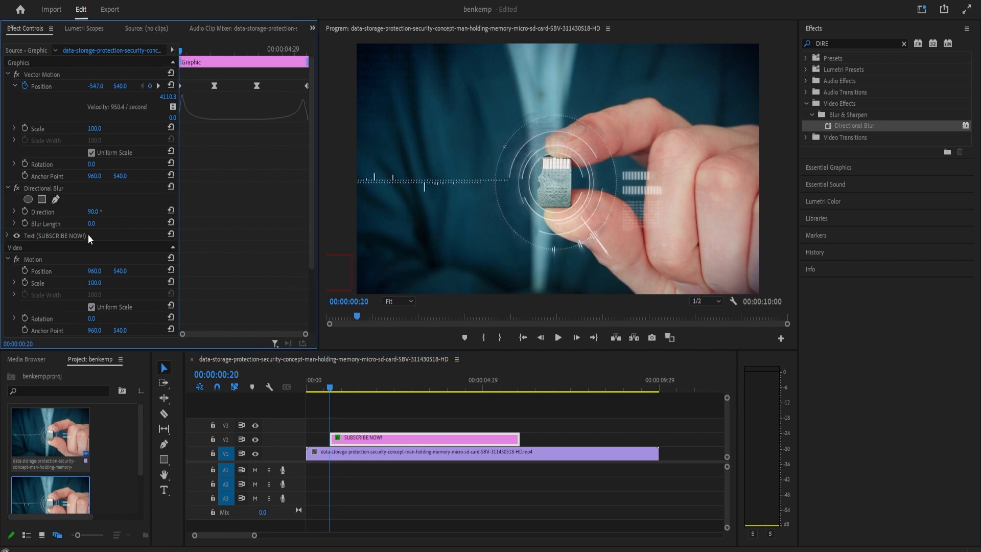
pyautogui.click(159, 85)
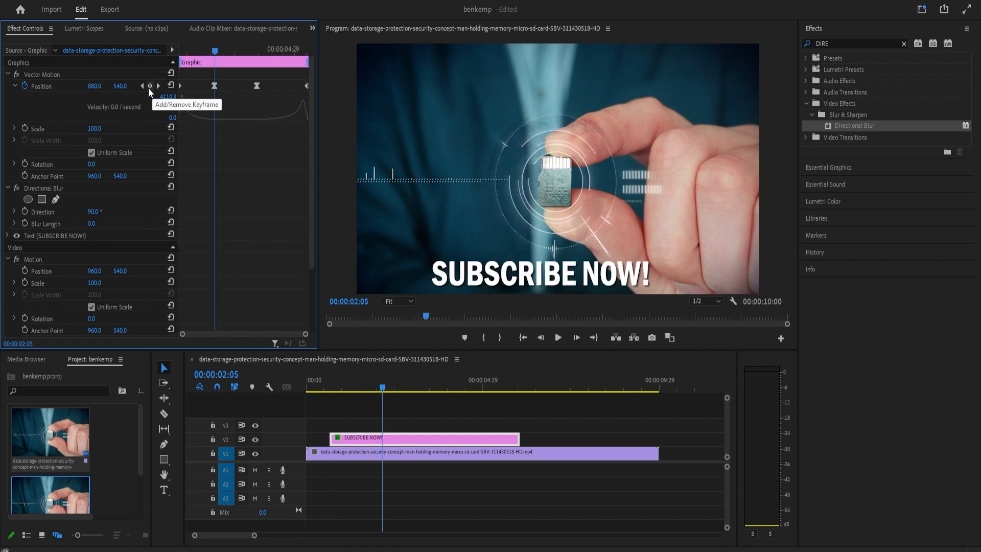
pyautogui.click(142, 86)
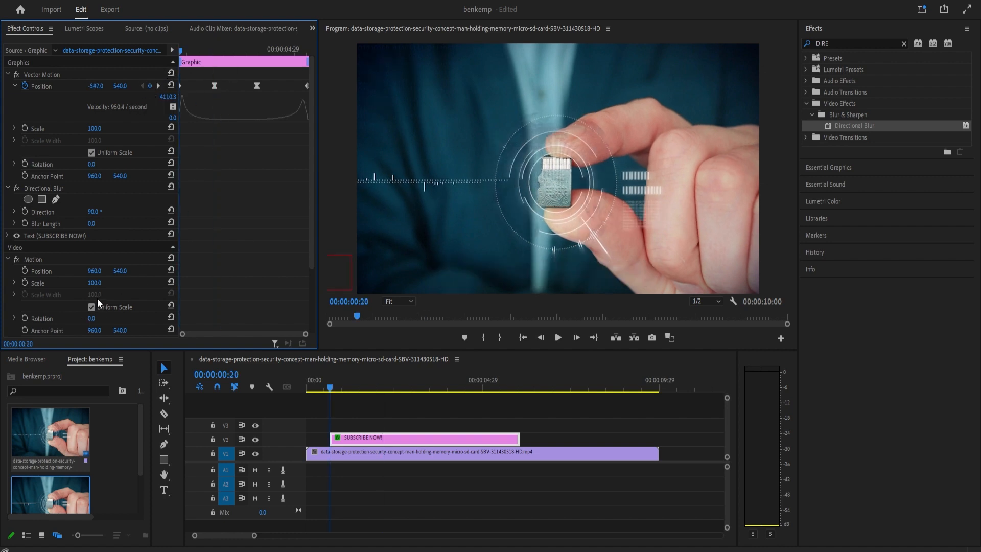
pyautogui.click(158, 86)
pyautogui.click(157, 84)
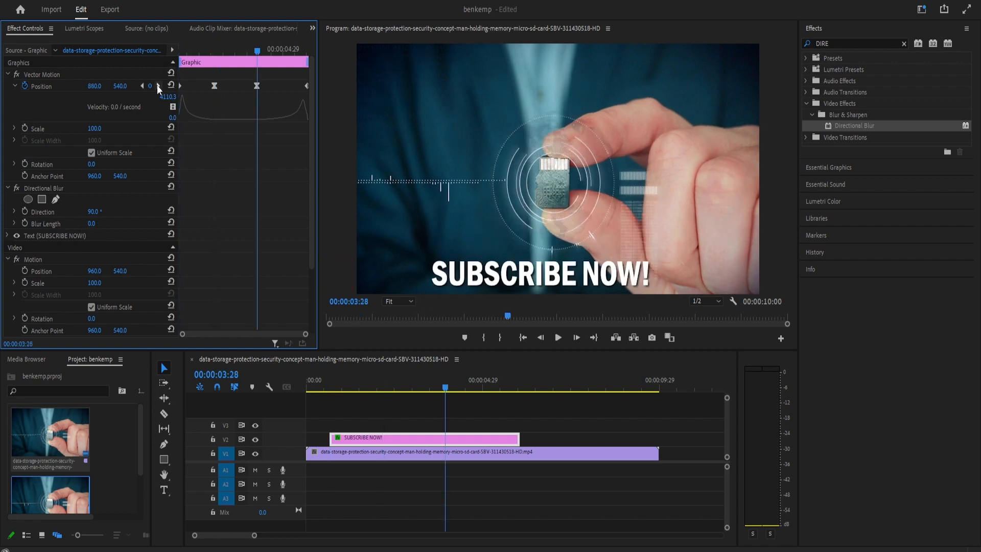
pyautogui.click(157, 84)
pyautogui.click(143, 85)
pyautogui.click(142, 85)
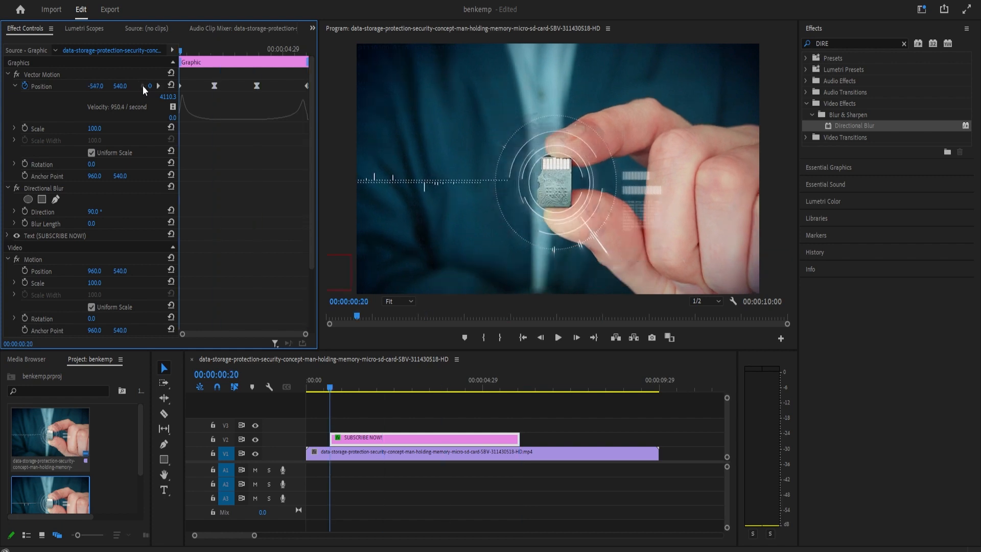
# Start animating Blur Length with a keyframe of 30 at the first position keyframe.
pyautogui.click(22, 224)
pyautogui.click(92, 225)
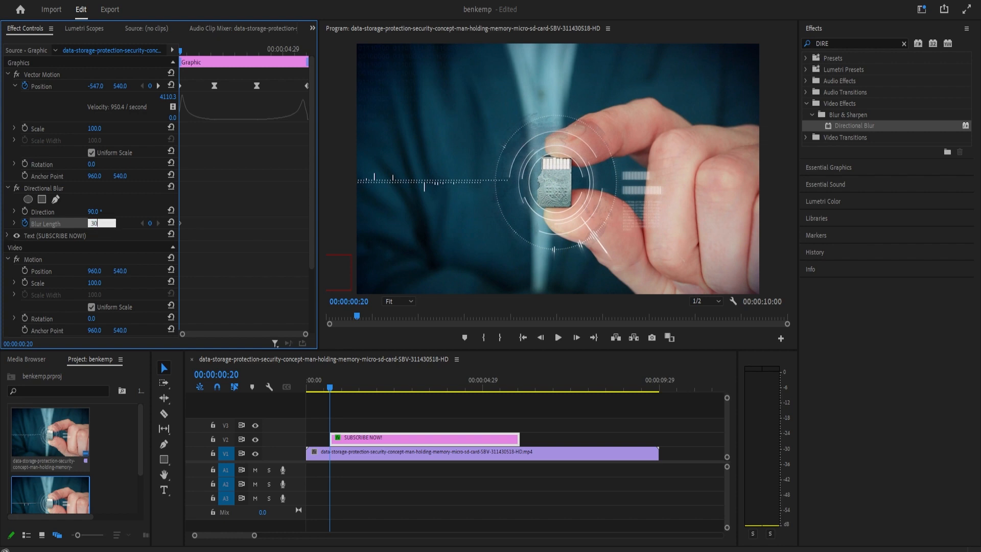
pyautogui.write('30')
pyautogui.click(99, 234)
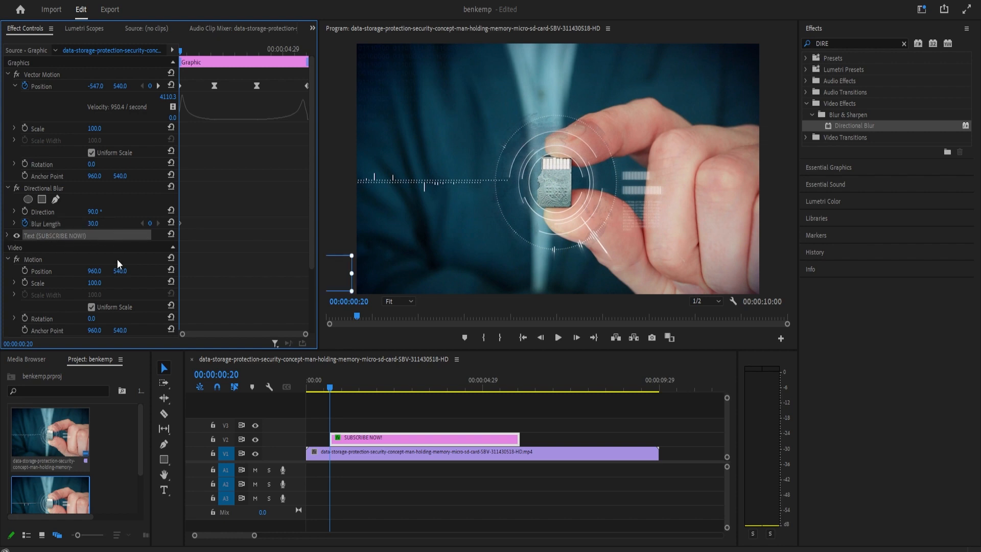
pyautogui.click(82, 223)
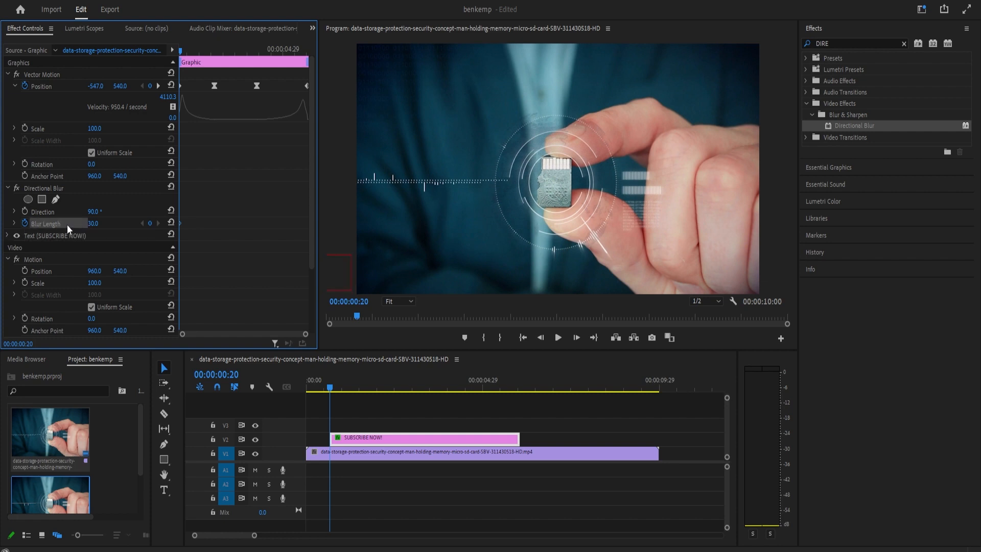
# Keyframe Blur Length at 0 on the second position keyframe, at 00:00:02:05.
pyautogui.click(158, 86)
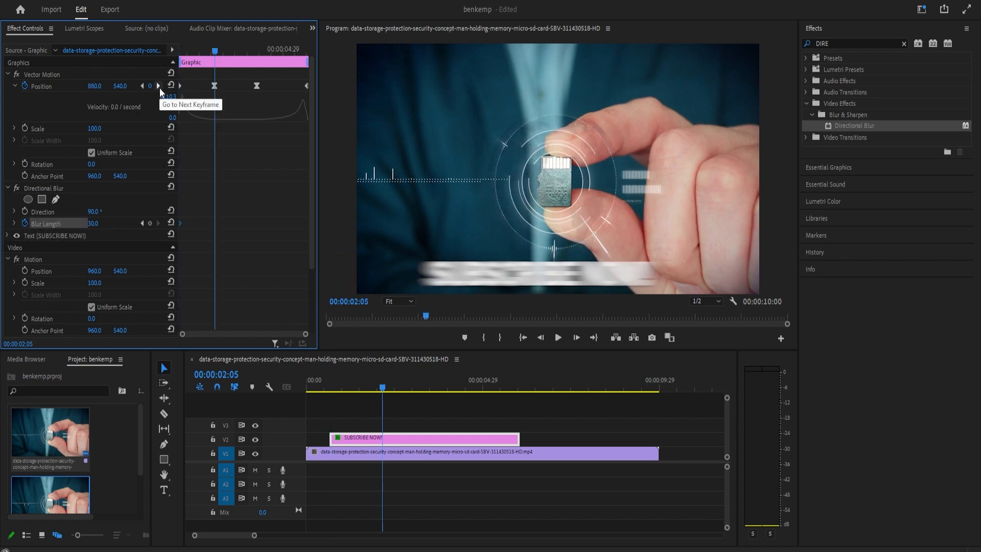
pyautogui.click(93, 223)
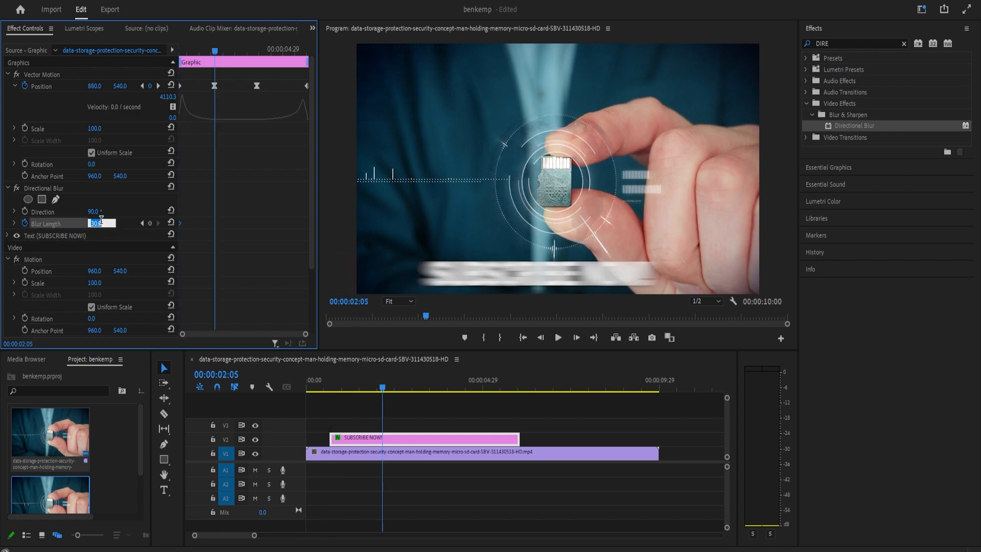
pyautogui.write('0')
pyautogui.press('Return')
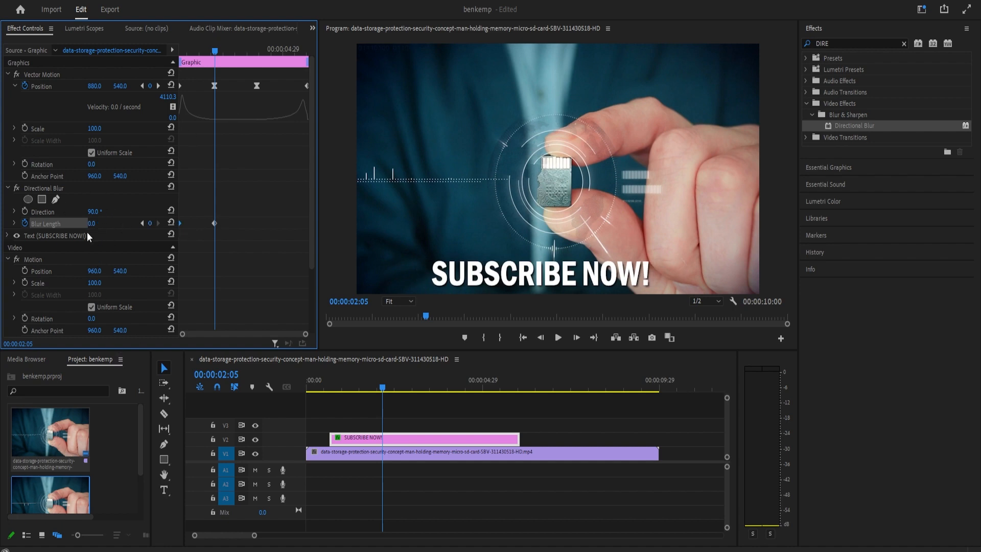
# Add a Blur Length keyframe holding 0 at the third position keyframe and one of 30 at the last.
pyautogui.click(159, 86)
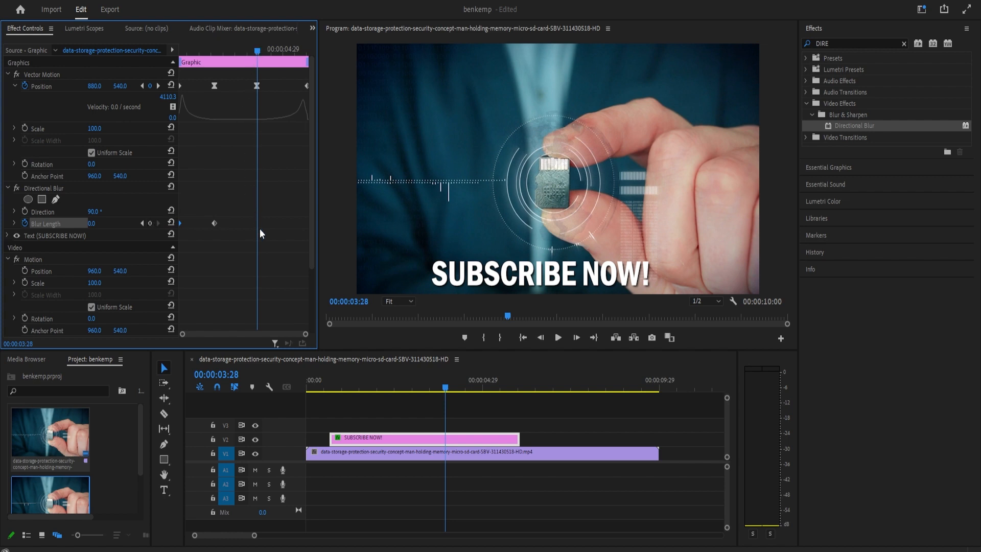
pyautogui.click(150, 224)
pyautogui.click(158, 86)
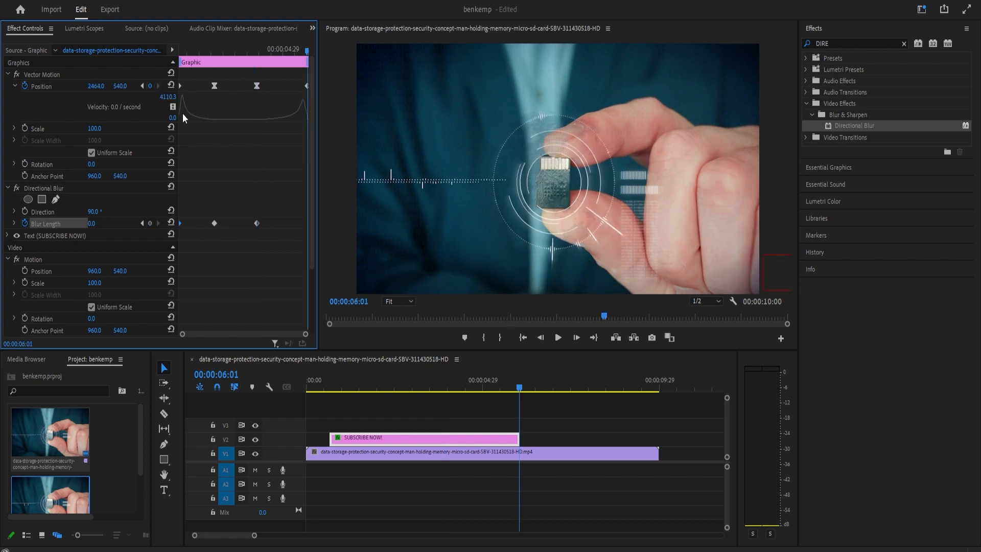
pyautogui.click(92, 223)
# Play the text animation from the clip's start to check the directional blur on entry and exit.
pyautogui.moveTo(307, 50); pyautogui.dragTo(134, 60)
pyautogui.press('space')
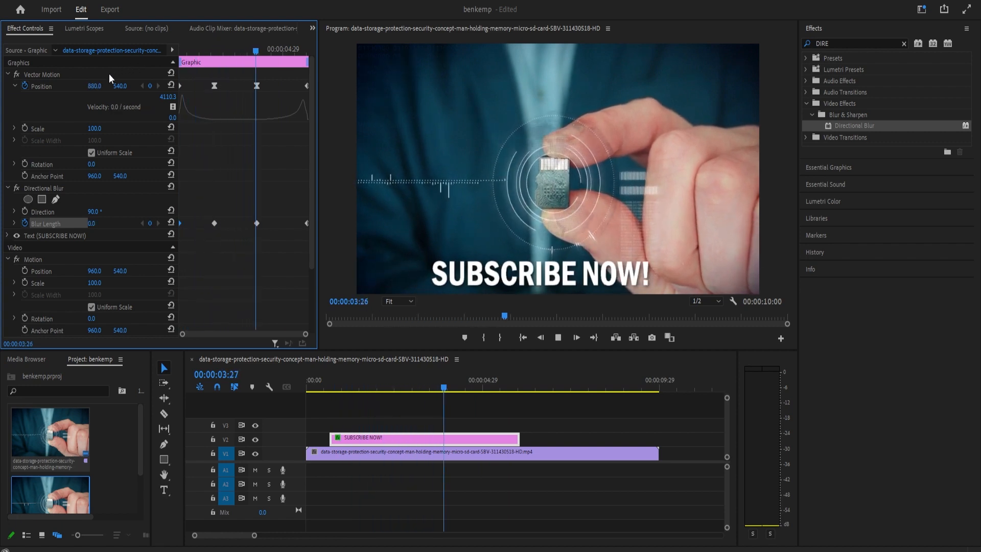
pyautogui.press('space')
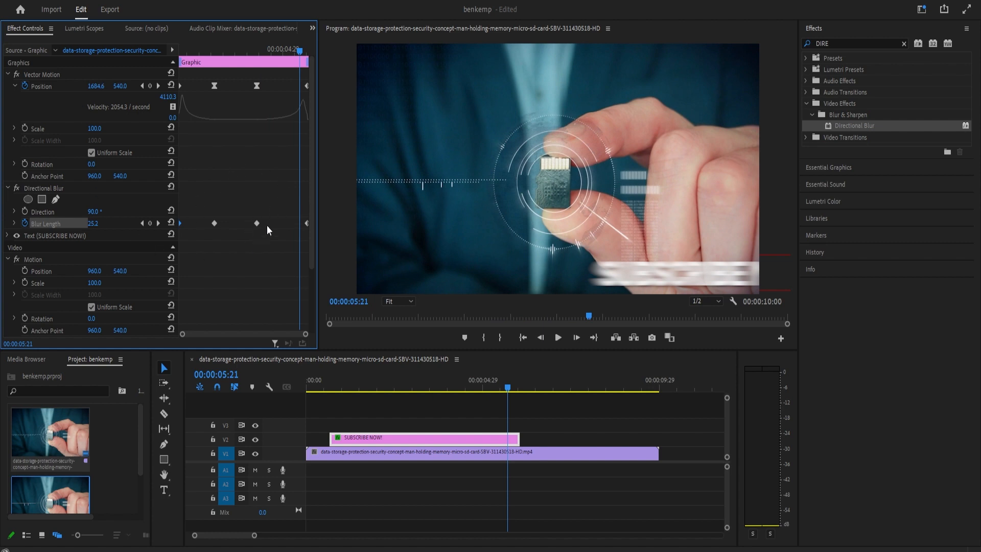
# Set the two middle Blur Length keyframes to Continuous Bezier and reveal the property's value and velocity graphs.
pyautogui.click(307, 223)
pyautogui.moveTo(196, 194); pyautogui.dragTo(271, 243)
pyautogui.rightClick(215, 223)
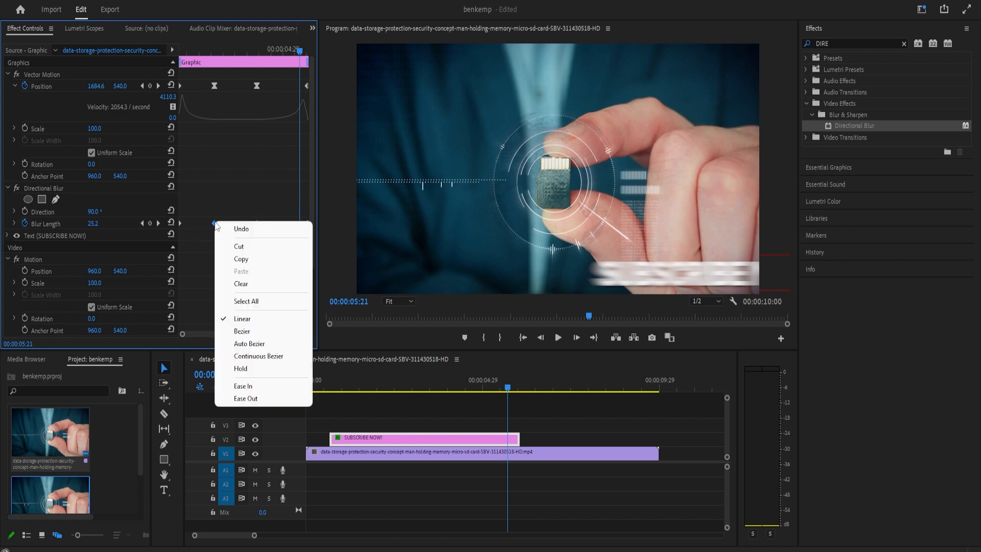
pyautogui.click(252, 356)
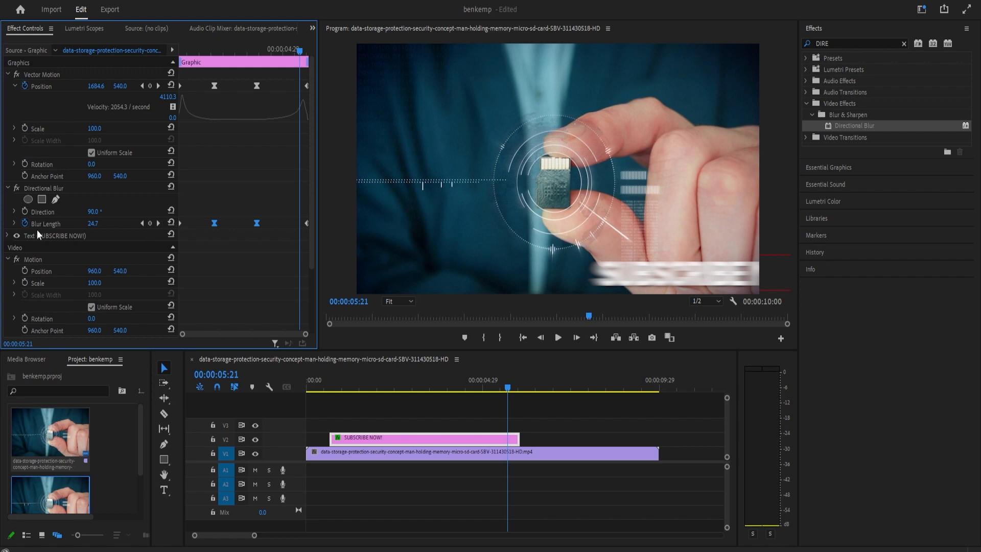
pyautogui.click(14, 223)
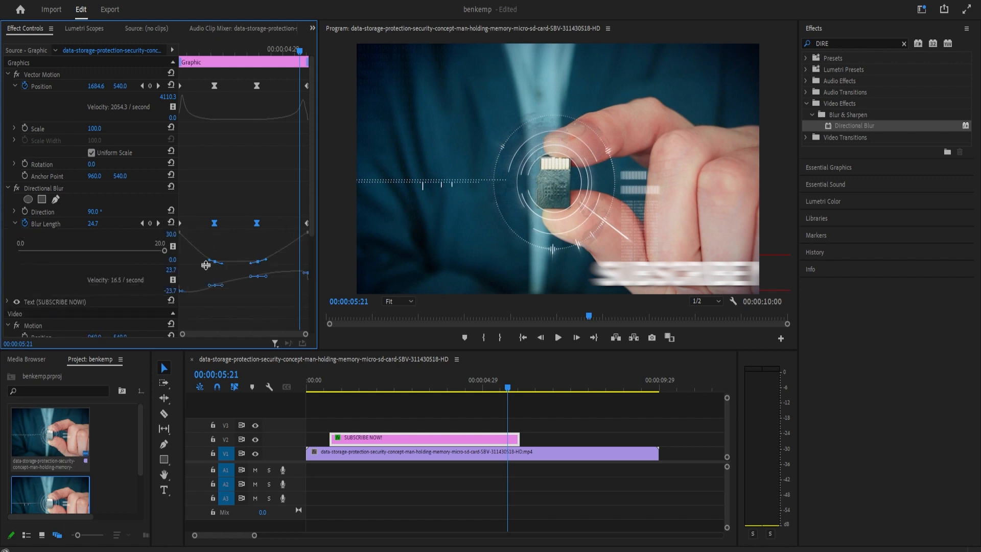
# Lengthen the outer Bezier handles of the two middle Blur Length keyframes, keeping them flat, to smooth the blur's entry and exit easing.
pyautogui.moveTo(212, 263); pyautogui.dragTo(173, 264)
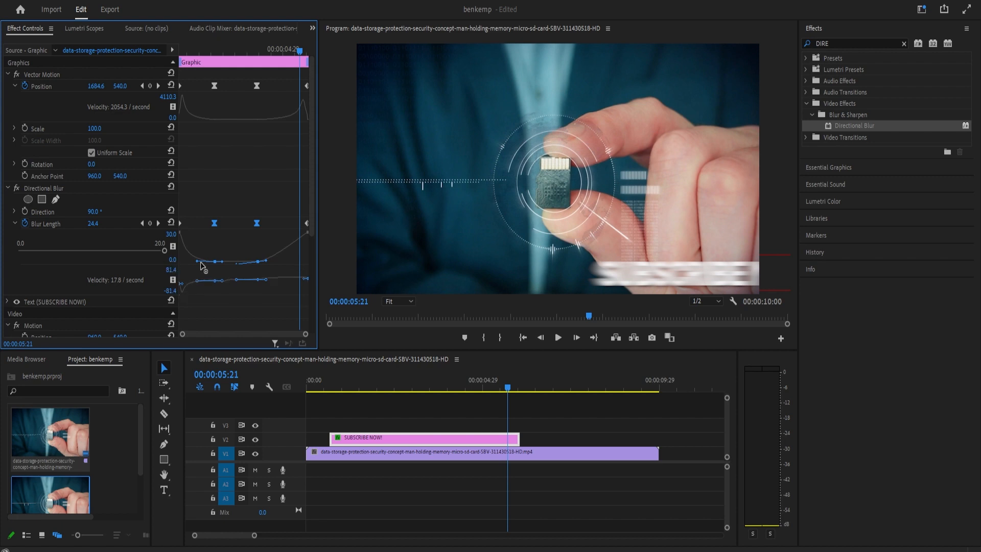
pyautogui.moveTo(267, 261); pyautogui.dragTo(287, 261)
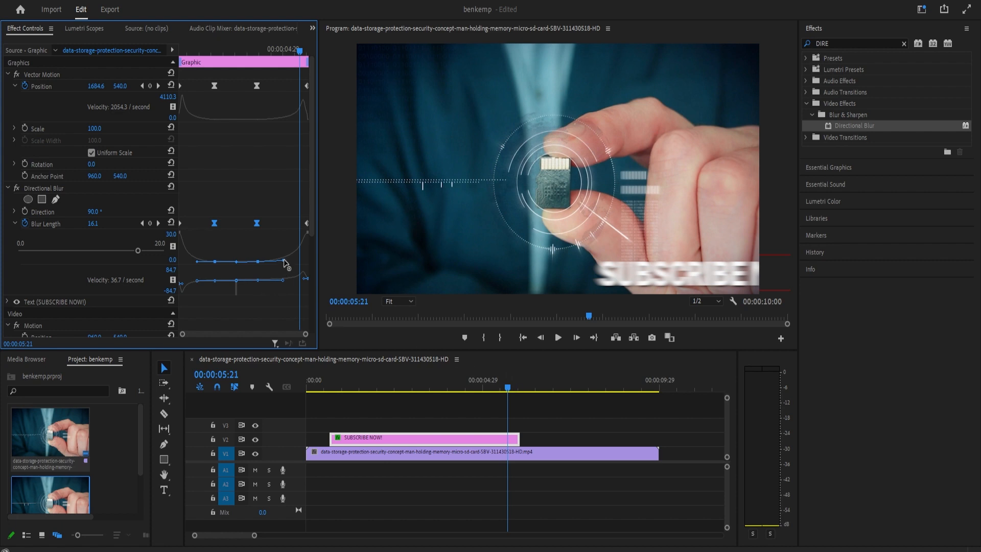
# Play the finished title animation from the start of the sequence and replay it from 00:00:00:20 to check the smoothed directional blur.
pyautogui.moveTo(508, 387); pyautogui.dragTo(301, 384)
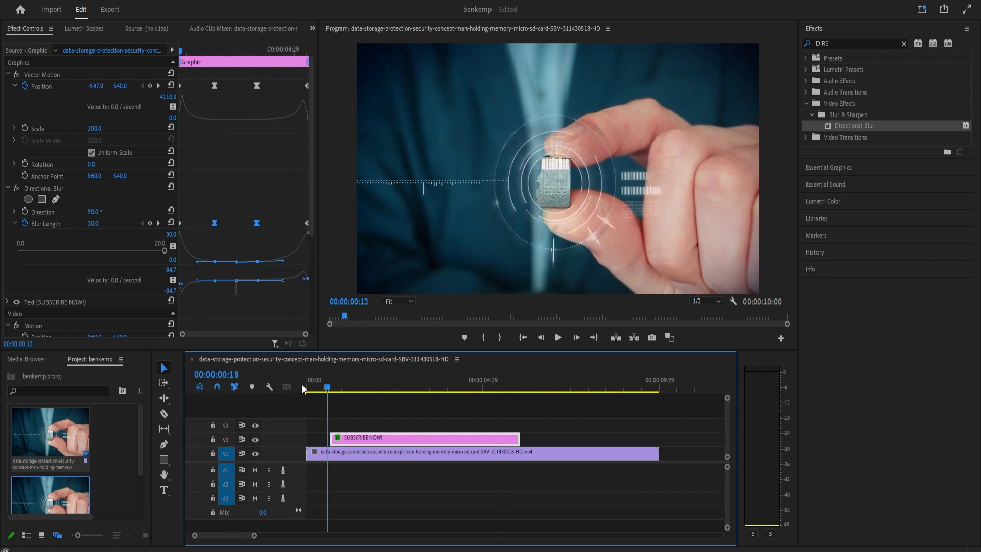
pyautogui.click(558, 339)
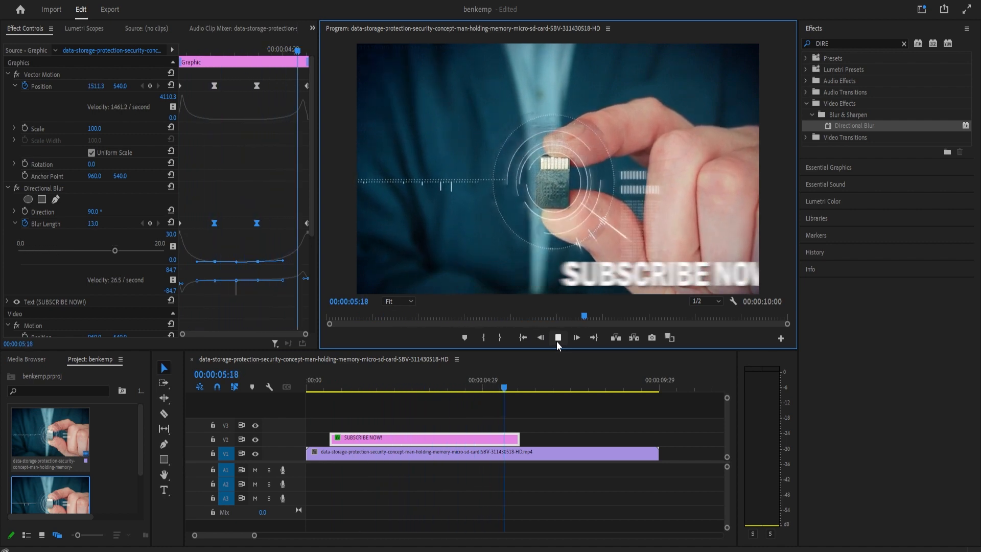
pyautogui.click(330, 376)
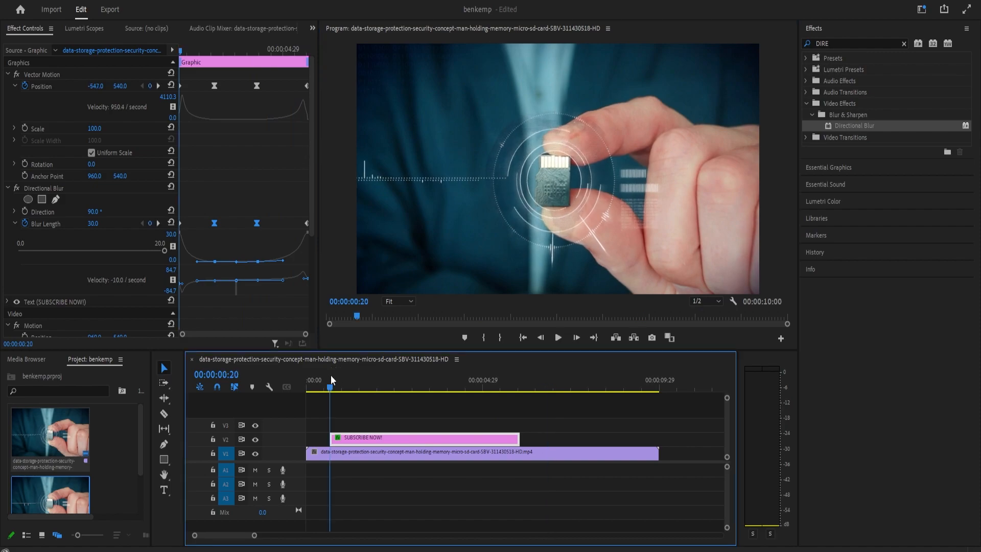
pyautogui.press('space')
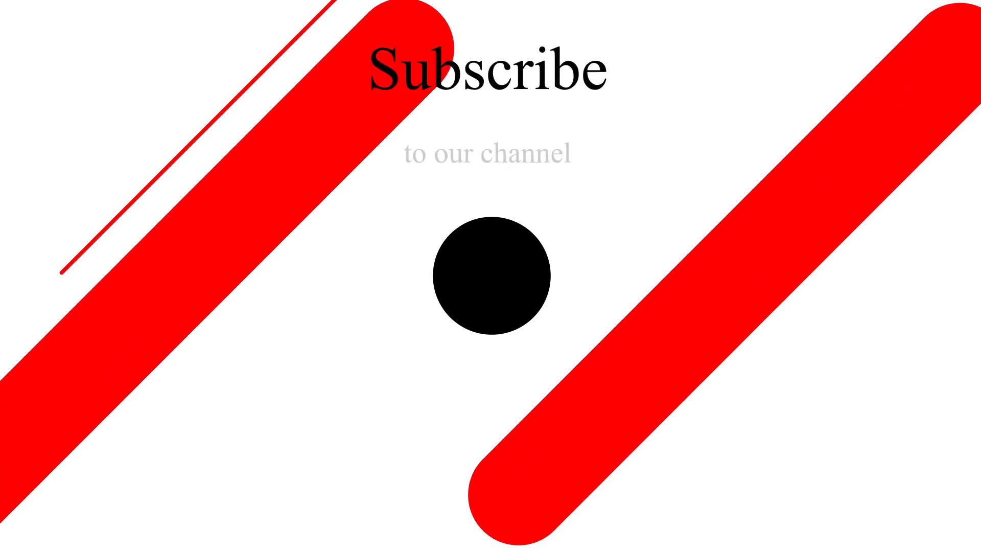